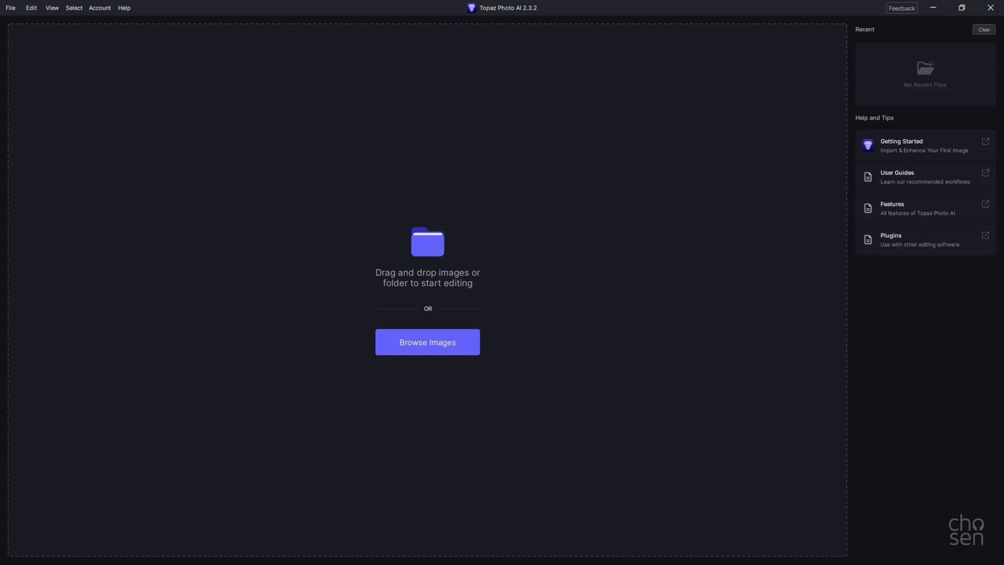
- Open CapuchinMonkey.tif through Browse Images
{"action": "left_click", "coordinate": [428, 344]}
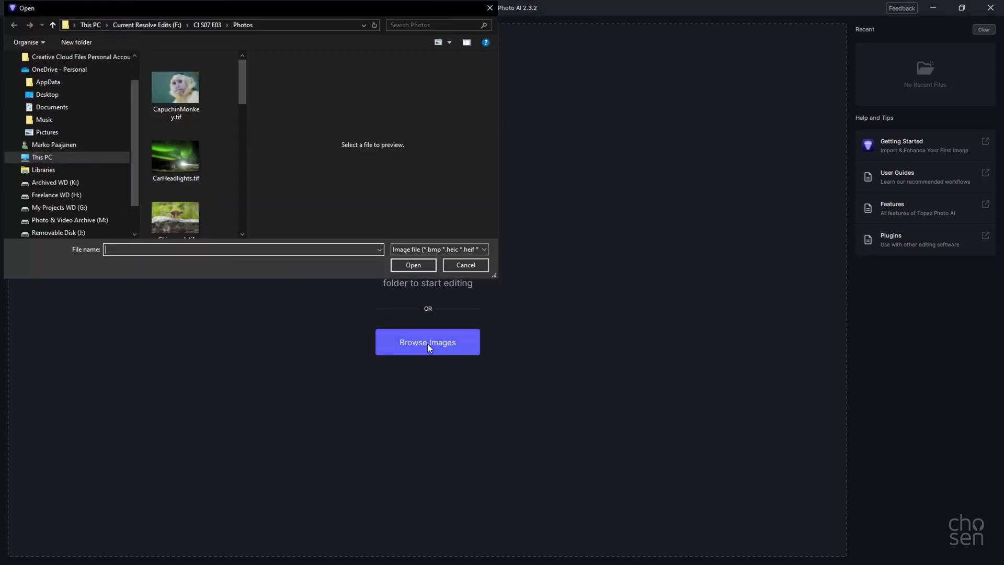
{"action": "left_click", "coordinate": [183, 99]}
{"action": "left_click", "coordinate": [404, 264]}
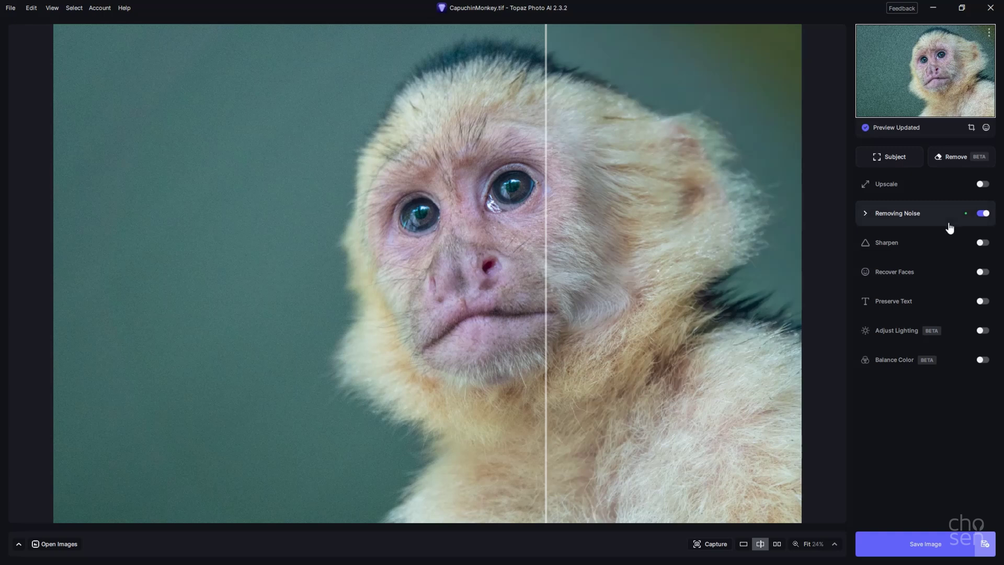
{"action": "left_click", "coordinate": [866, 214]}
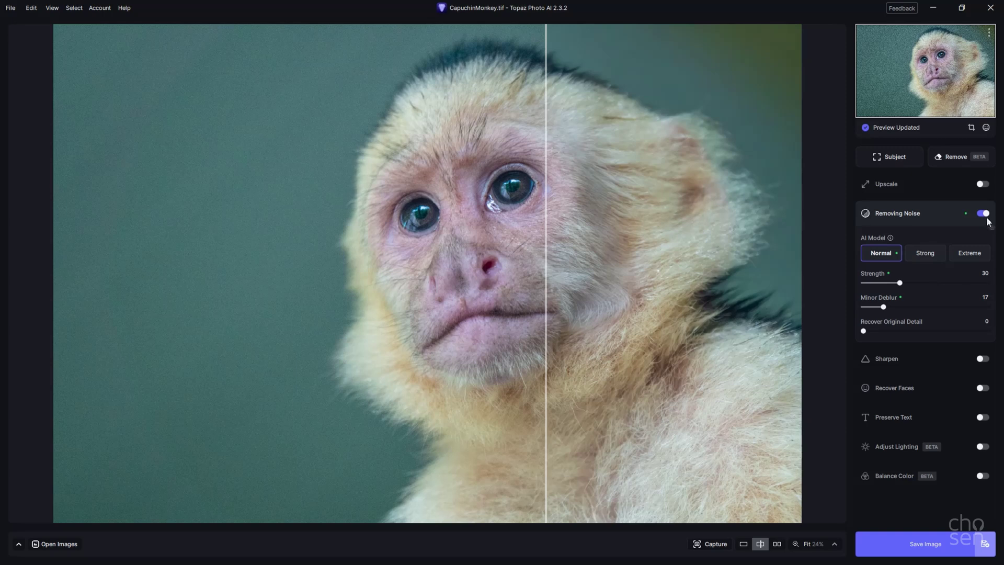
{"action": "left_click", "coordinate": [884, 217]}
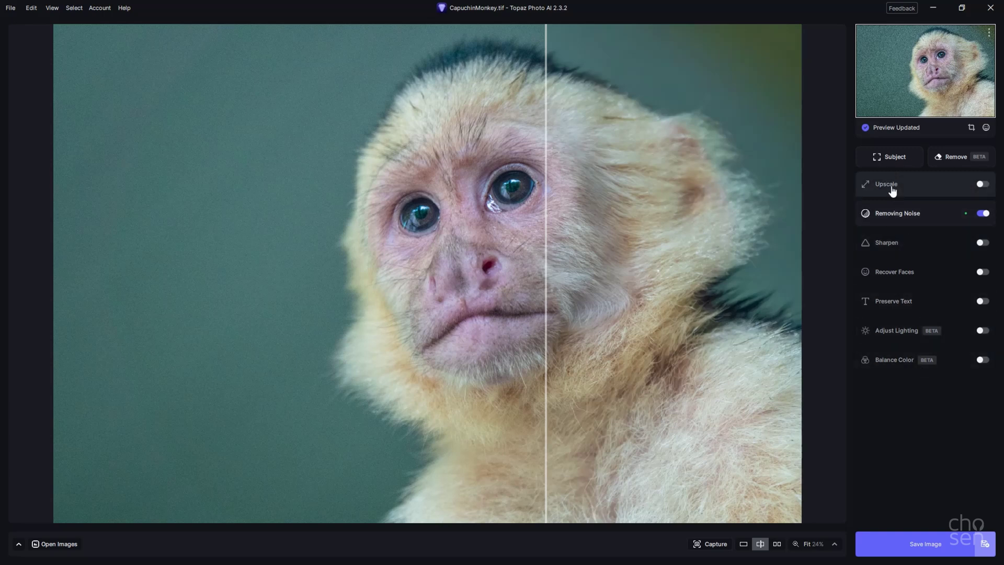
- Enable subject-only sharpening and open the Selecting Subject panel for the monkey's mask
{"action": "left_click", "coordinate": [891, 246]}
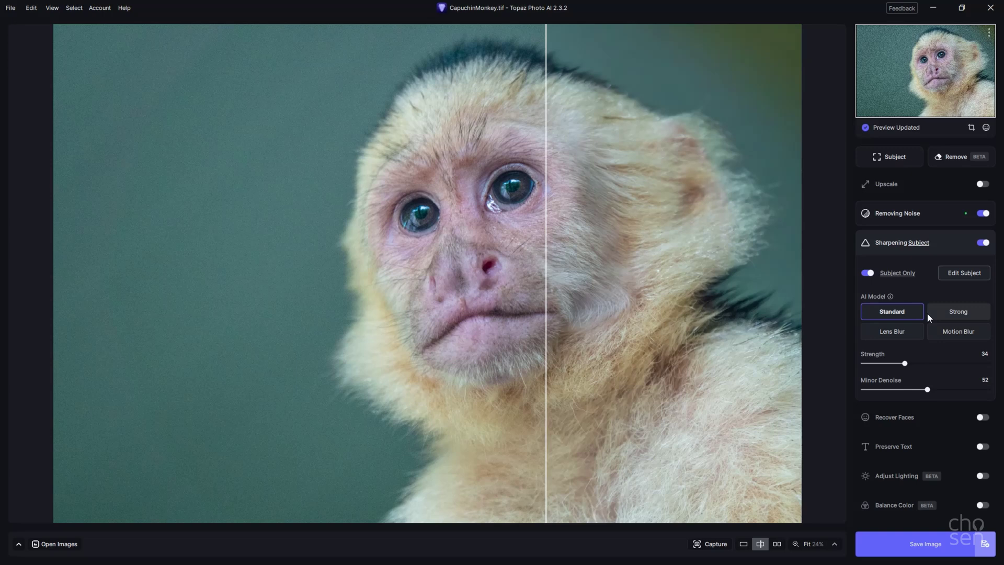
{"action": "left_click", "coordinate": [961, 273]}
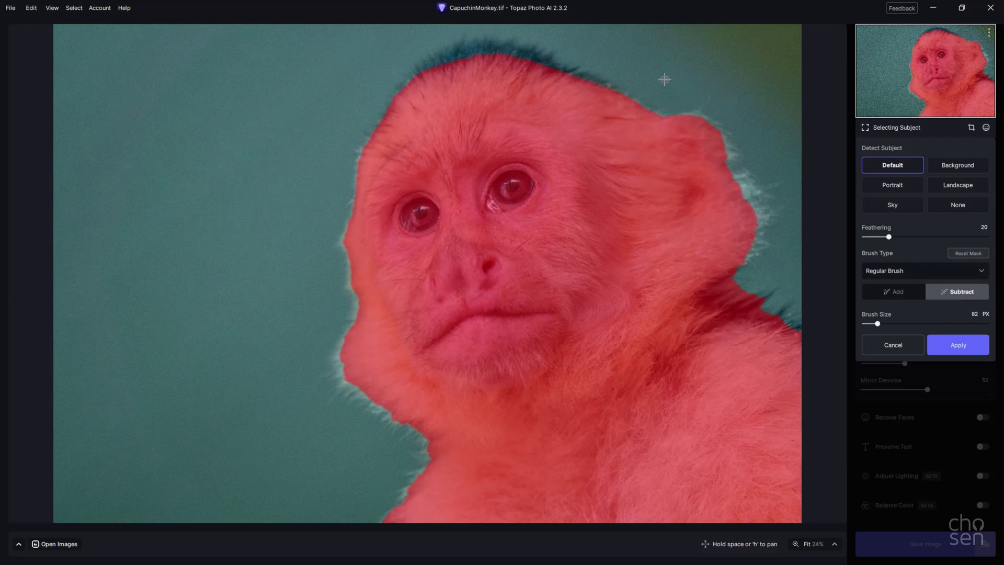
- Set the mask brush to 230 px, undo a trial Subtract stroke, and apply the auto-detected mask
{"action": "key", "text": "bracketright"}
{"action": "key", "text": "bracketright"}
{"action": "key", "text": "bracketright"}
{"action": "key", "text": "bracketright"}
{"action": "key", "text": "bracketright"}
{"action": "key", "text": "bracketright"}
{"action": "key", "text": "bracketleft"}
{"action": "key", "text": "bracketleft"}
{"action": "key", "text": "bracketleft"}
{"action": "key", "text": "bracketleft"}
{"action": "key", "text": "bracketright"}
{"action": "key", "text": "bracketright"}
{"action": "key", "text": "bracketright"}
{"action": "key", "text": "bracketright"}
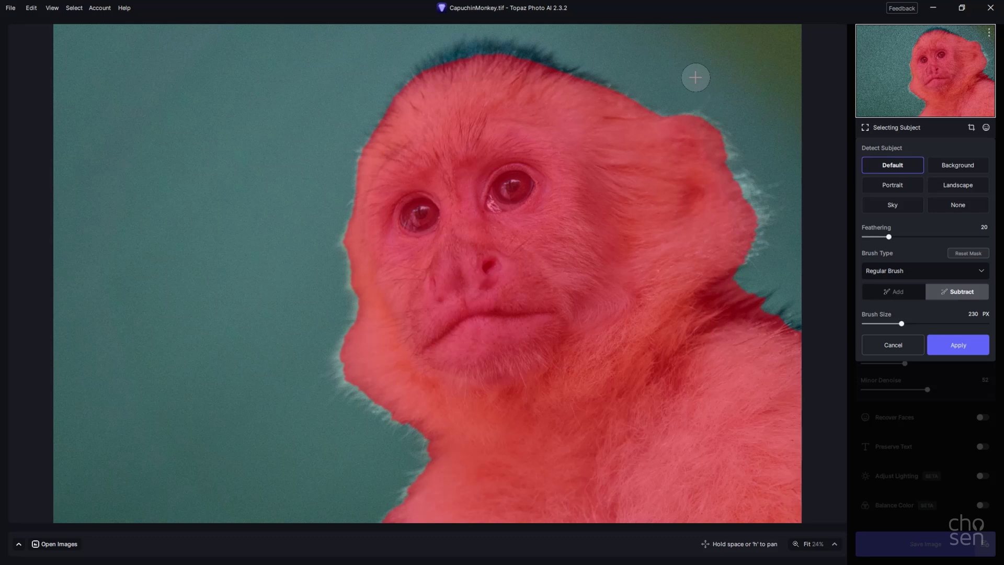
{"action": "mouse_move", "coordinate": [664, 101]}
{"action": "left_mouse_down"}
{"action": "mouse_move", "coordinate": [723, 145]}
{"action": "mouse_move", "coordinate": [706, 122]}
{"action": "mouse_move", "coordinate": [749, 191]}
{"action": "mouse_move", "coordinate": [710, 122]}
{"action": "mouse_move", "coordinate": [761, 232]}
{"action": "left_mouse_up"}
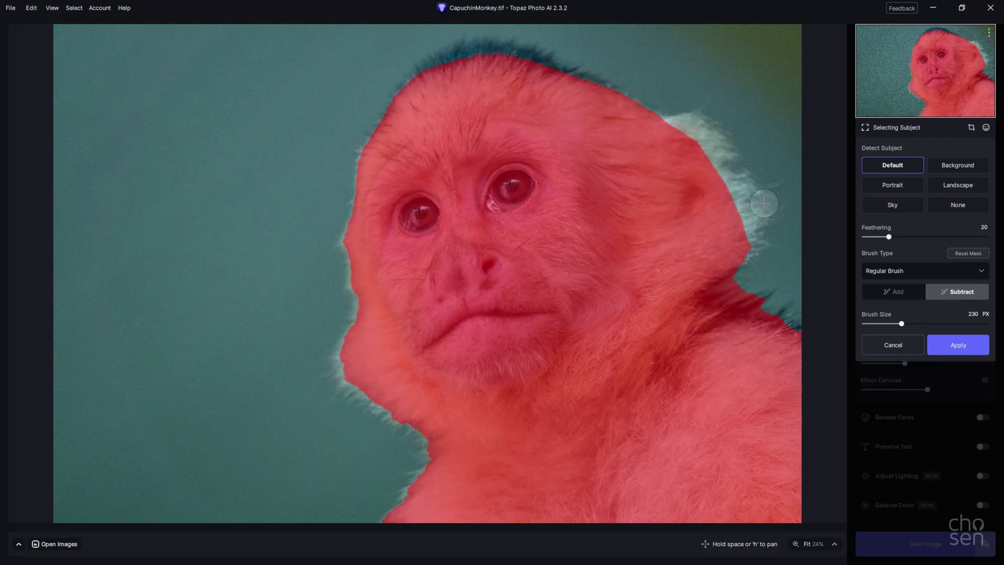
{"action": "key", "text": "ctrl+z"}
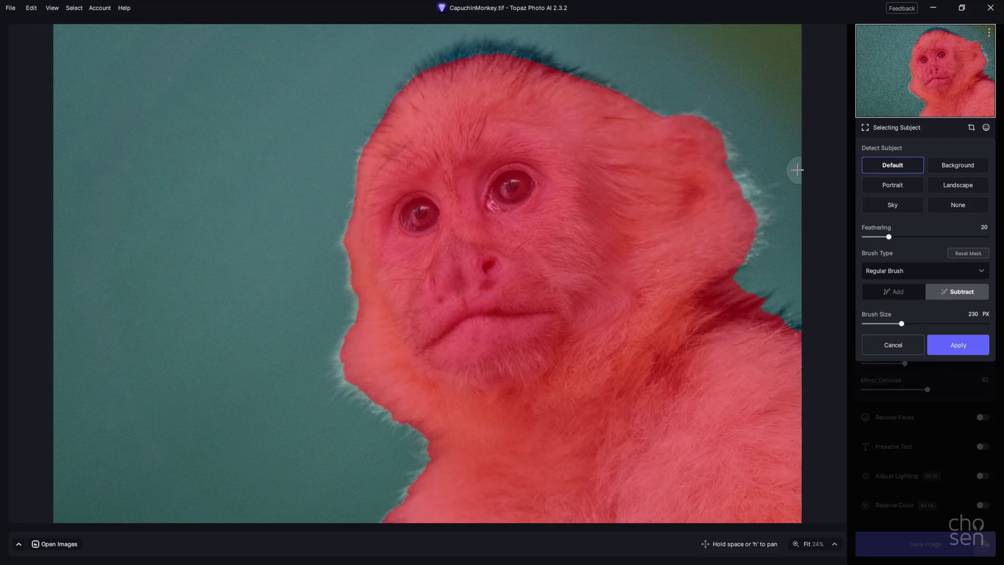
{"action": "left_click", "coordinate": [958, 344]}
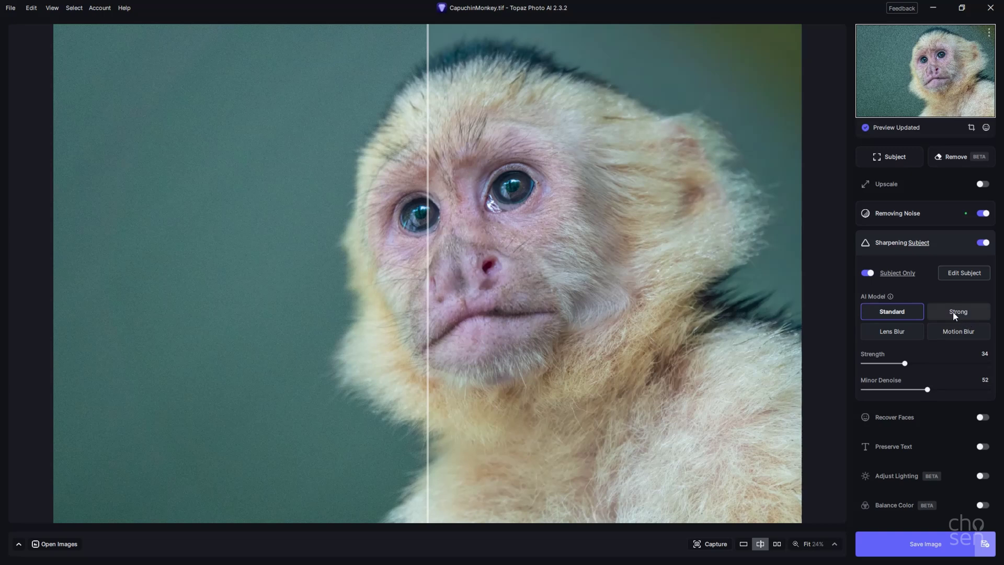
- Switch the monkey's sharpening AI model to Strong
{"action": "left_click", "coordinate": [953, 312]}
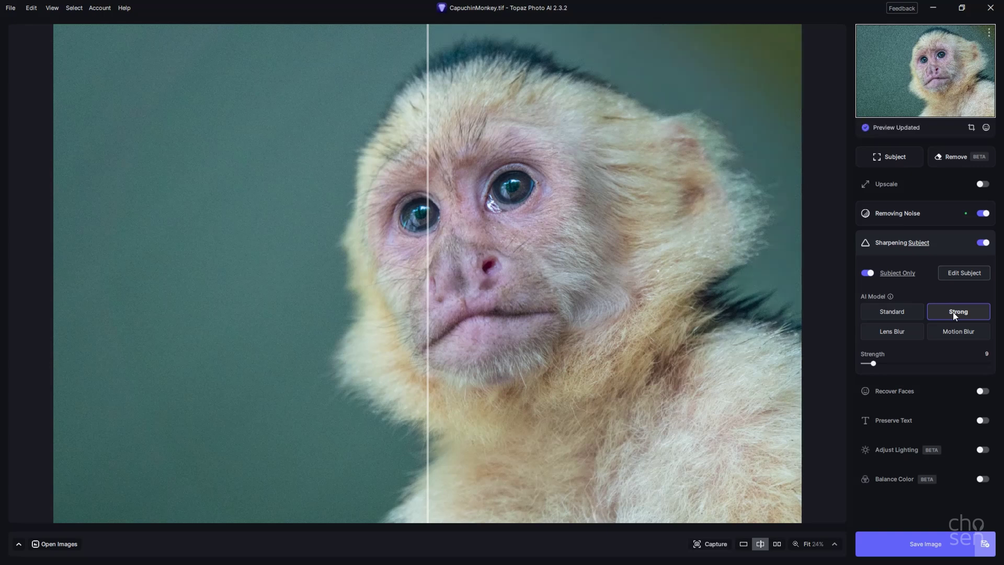
{"action": "left_click", "coordinate": [899, 332]}
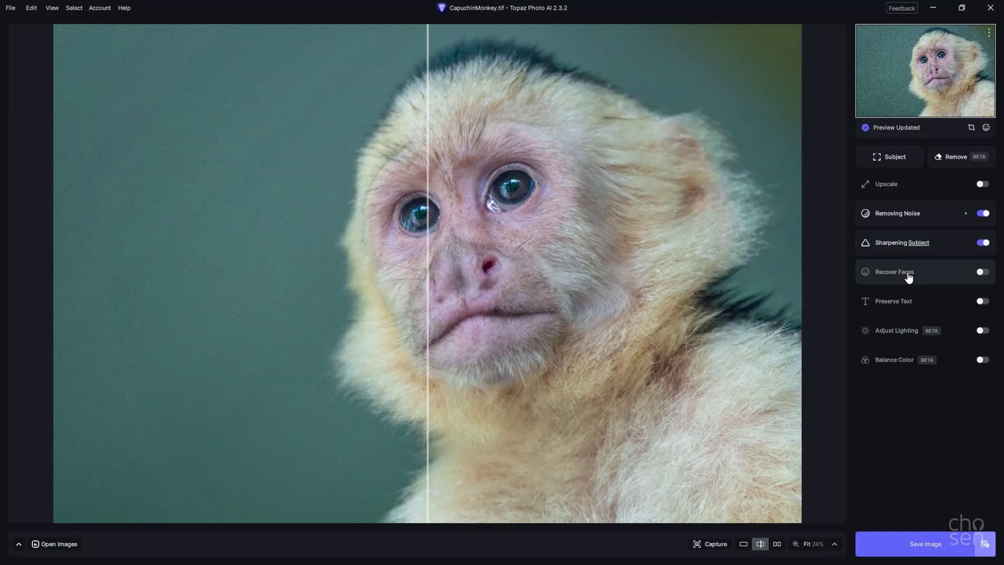
- Try Recover Faces and turn it back off, then enable 2x upscaling to 12000 × 8000 px
{"action": "left_click", "coordinate": [909, 278]}
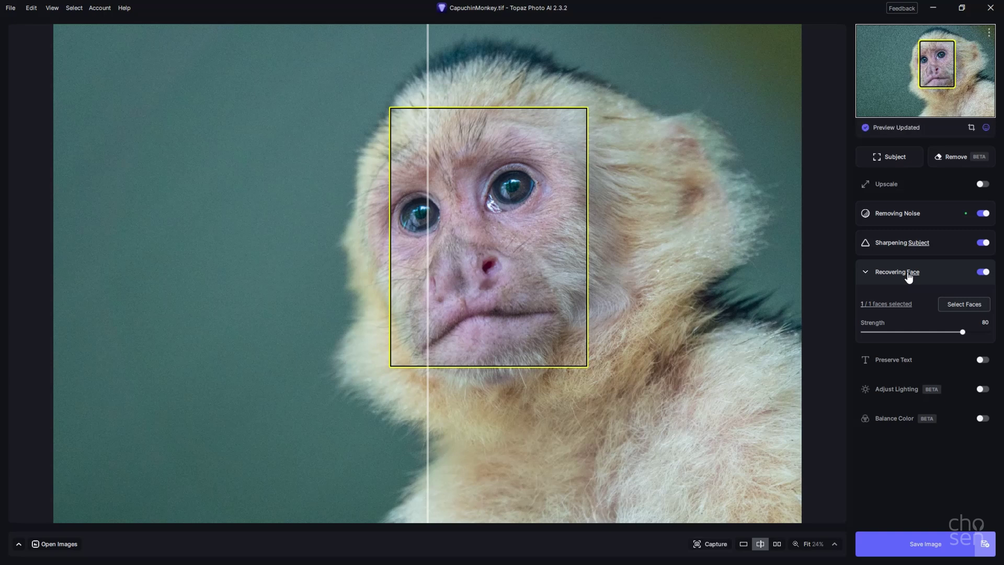
{"action": "left_click", "coordinate": [909, 277]}
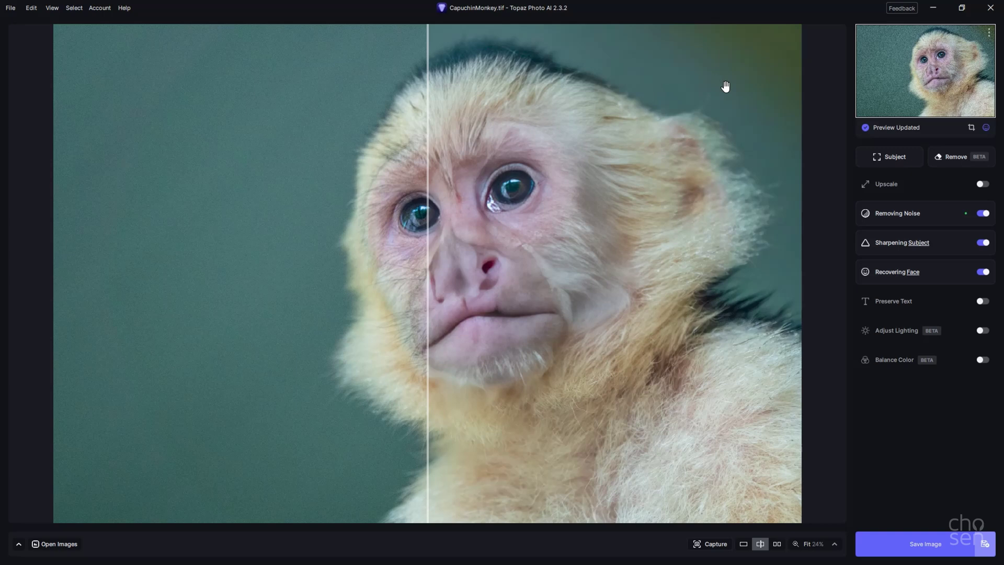
{"action": "left_click", "coordinate": [983, 271]}
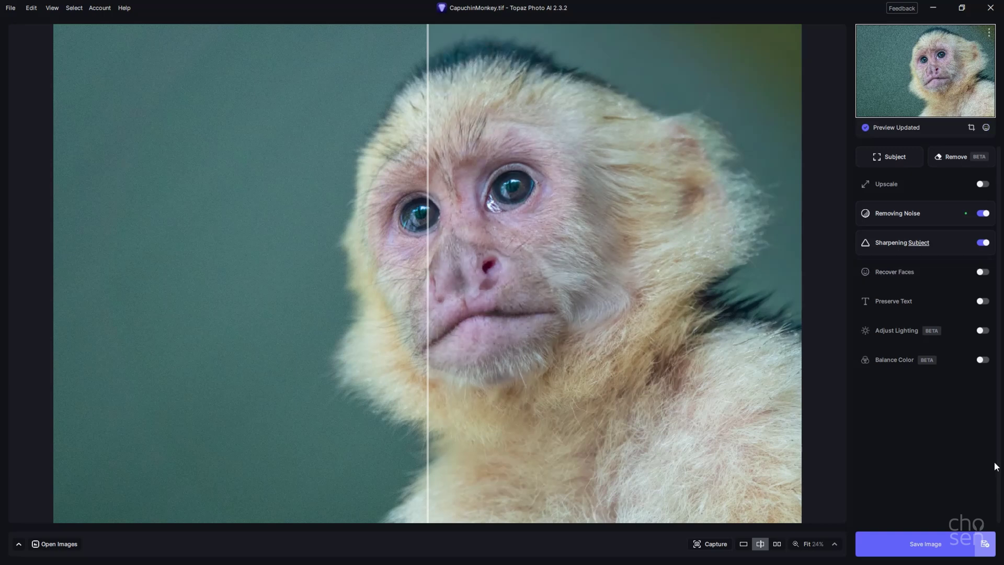
{"action": "left_click", "coordinate": [983, 184]}
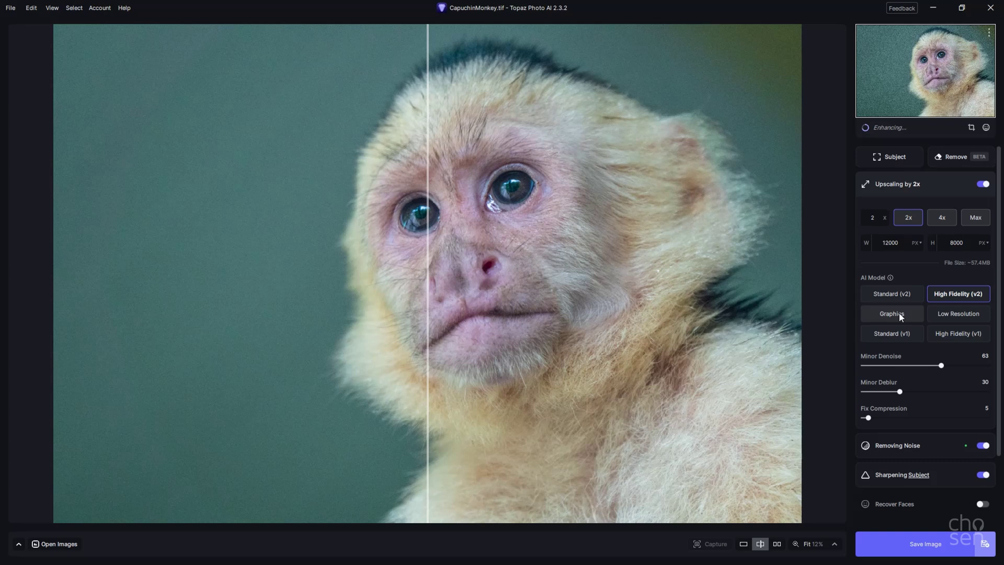
- Save the enhanced monkey photo and compare it with the original side by side
{"action": "left_click", "coordinate": [929, 544]}
{"action": "left_click", "coordinate": [734, 436]}
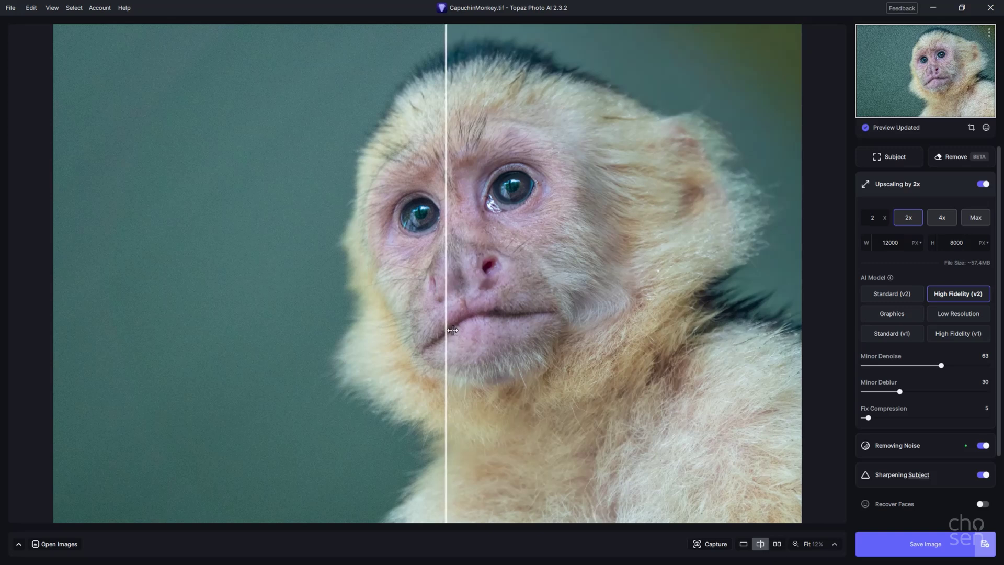
{"action": "left_click_drag", "start_coordinate": [446, 330], "coordinate": [521, 298]}
{"action": "left_click", "coordinate": [778, 544]}
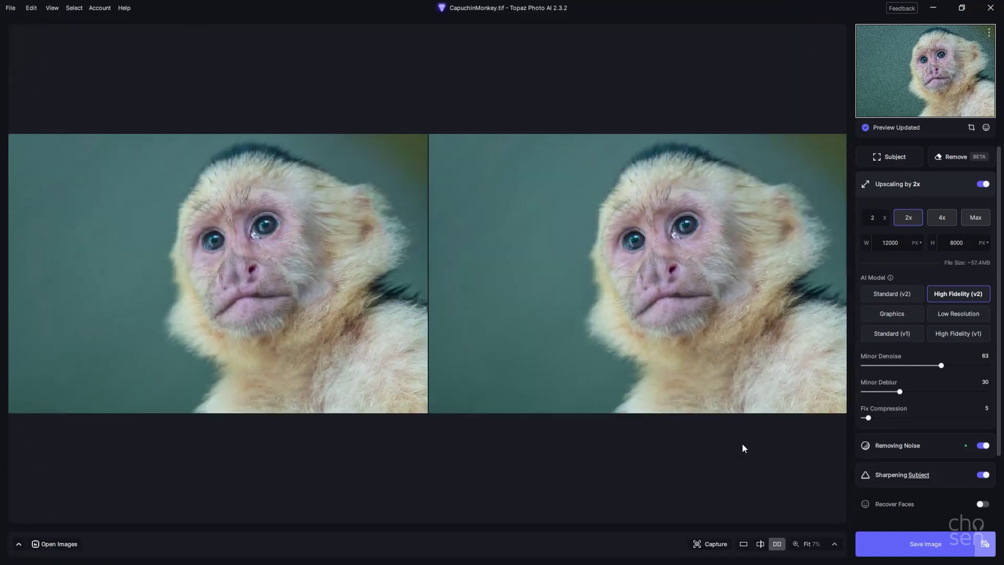
- Return to the split before/after view across the face, then close CapuchinMonkey.tif
{"action": "left_click", "coordinate": [744, 544]}
{"action": "key", "text": "ctrl+2"}
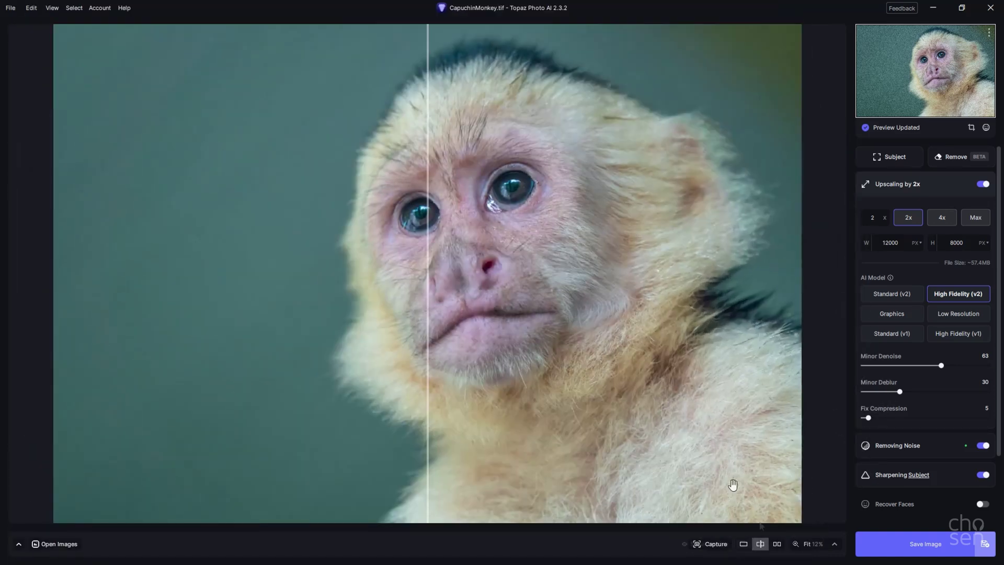
{"action": "left_click_drag", "start_coordinate": [426, 272], "coordinate": [524, 266]}
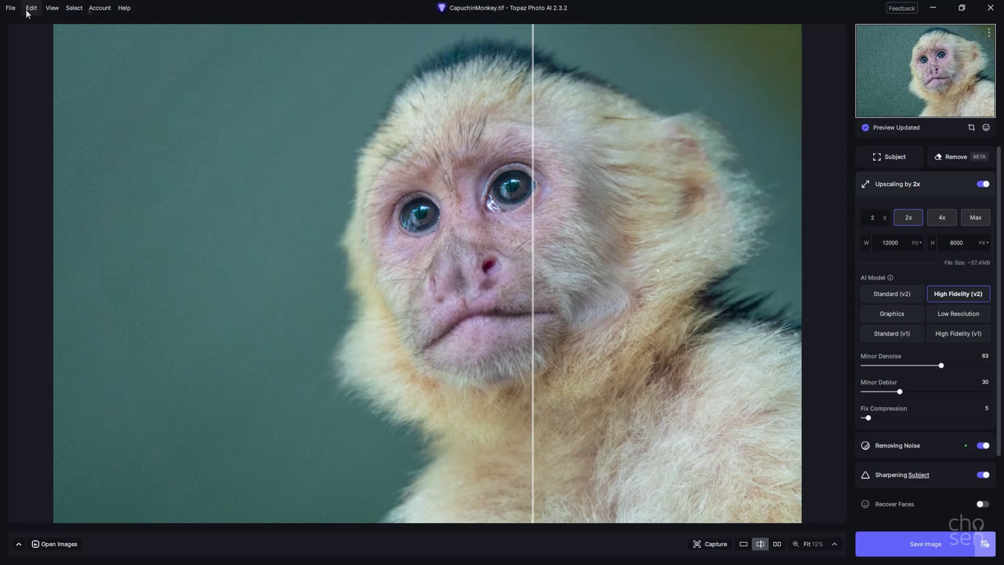
{"action": "left_click", "coordinate": [10, 7]}
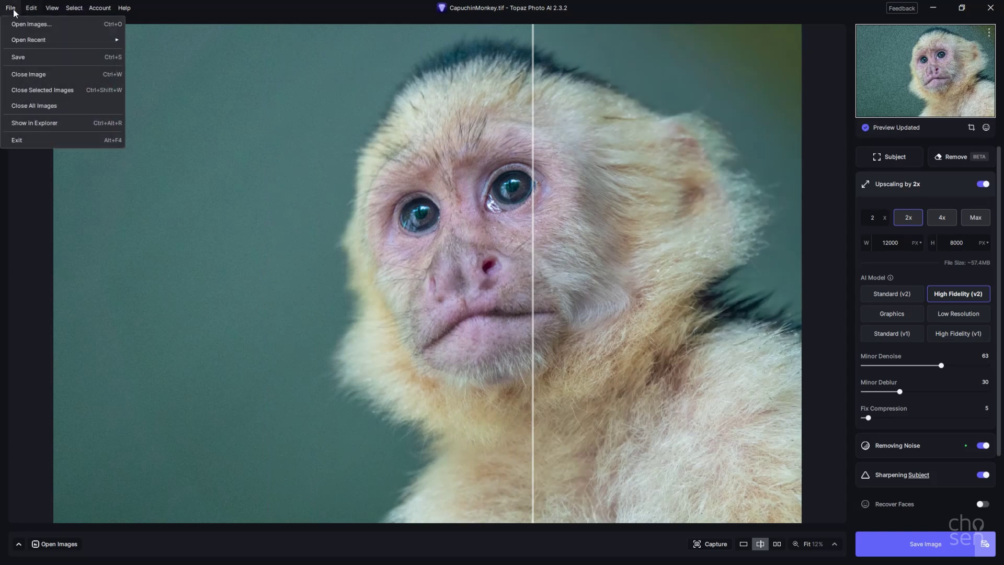
{"action": "left_click", "coordinate": [27, 76]}
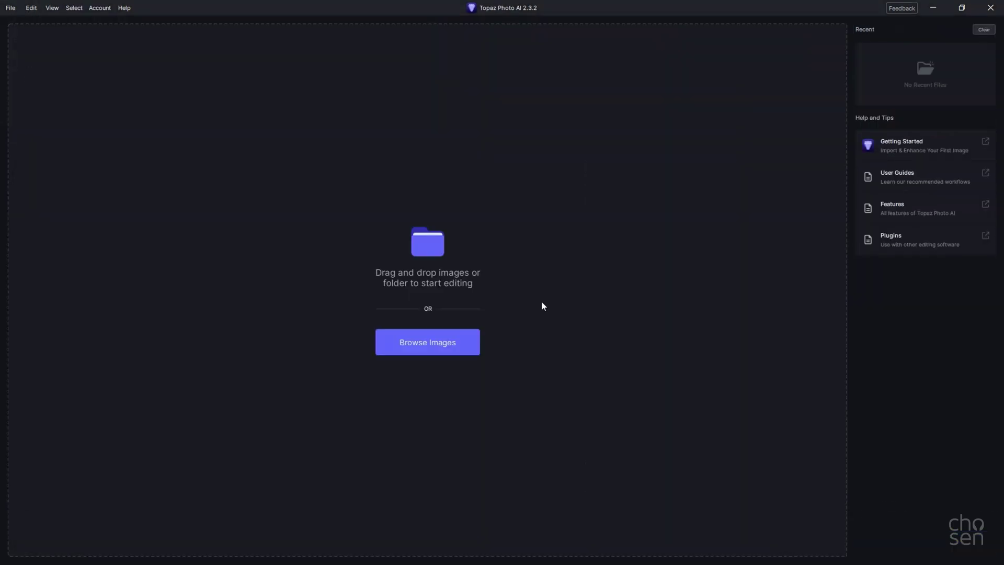
- Open EmptyBox.tif from the Browse Images dialog
{"action": "left_click", "coordinate": [423, 345]}
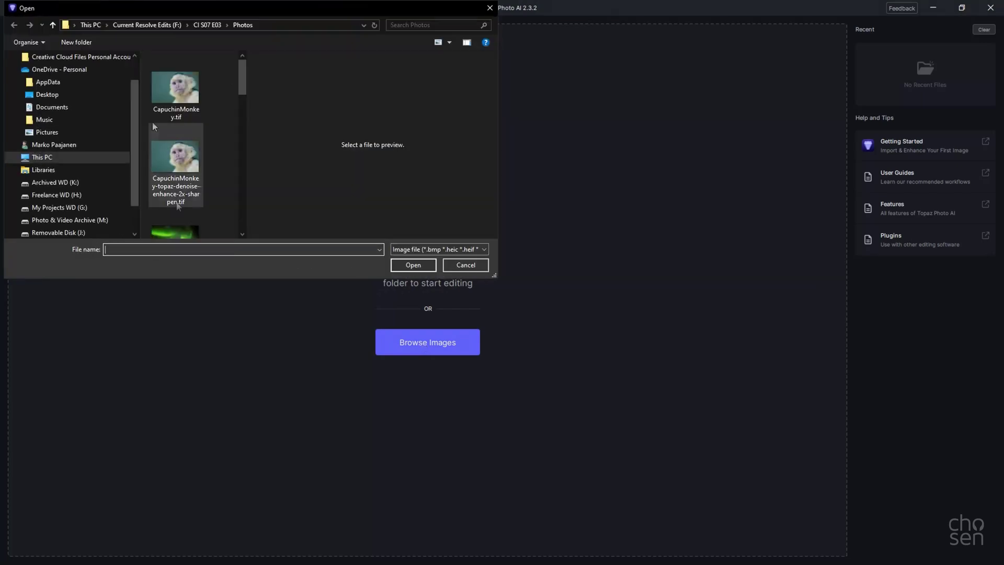
{"action": "left_click_drag", "start_coordinate": [242, 71], "coordinate": [243, 121]}
{"action": "double_click", "coordinate": [175, 128]}
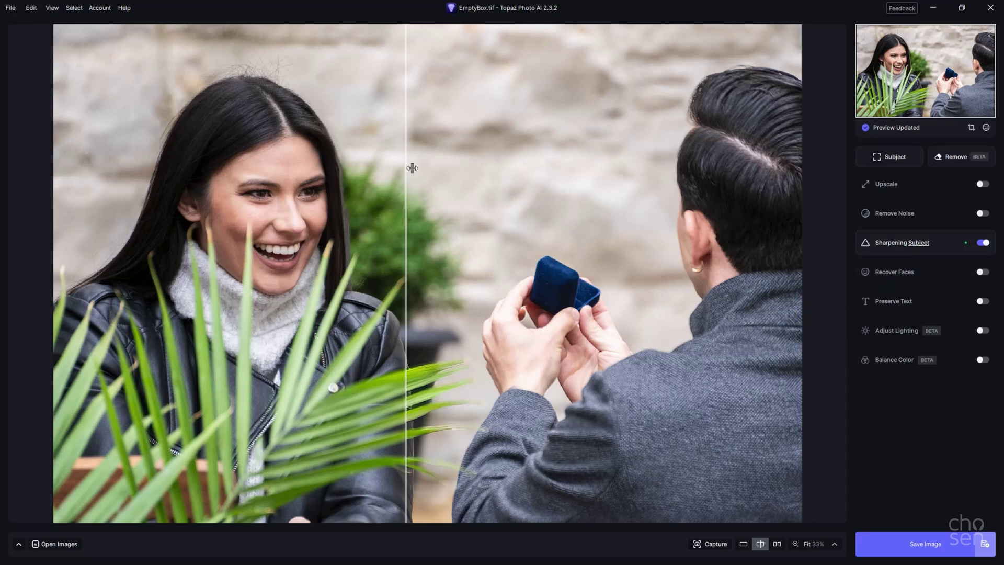
{"action": "left_click", "coordinate": [213, 198]}
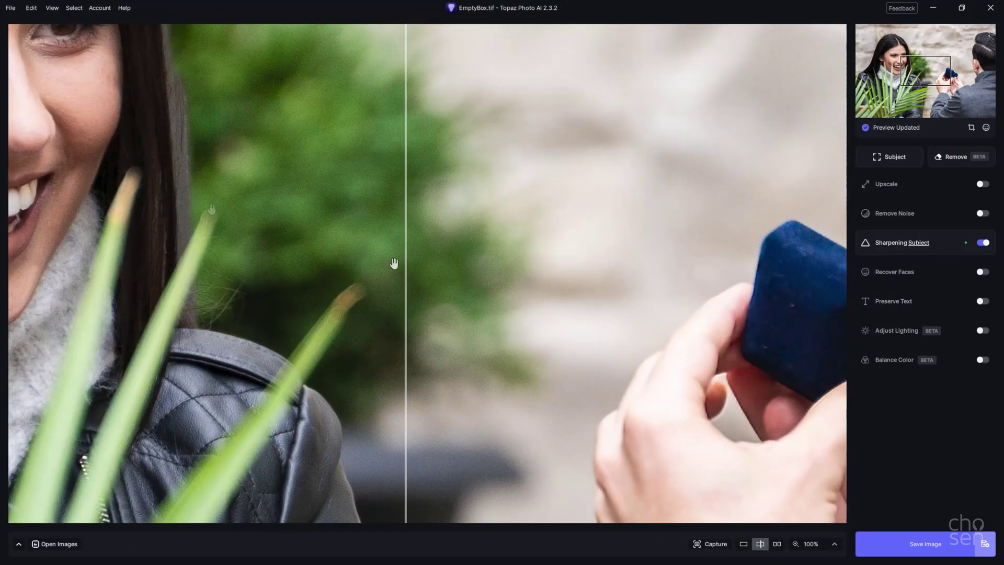
{"action": "left_click", "coordinate": [394, 263]}
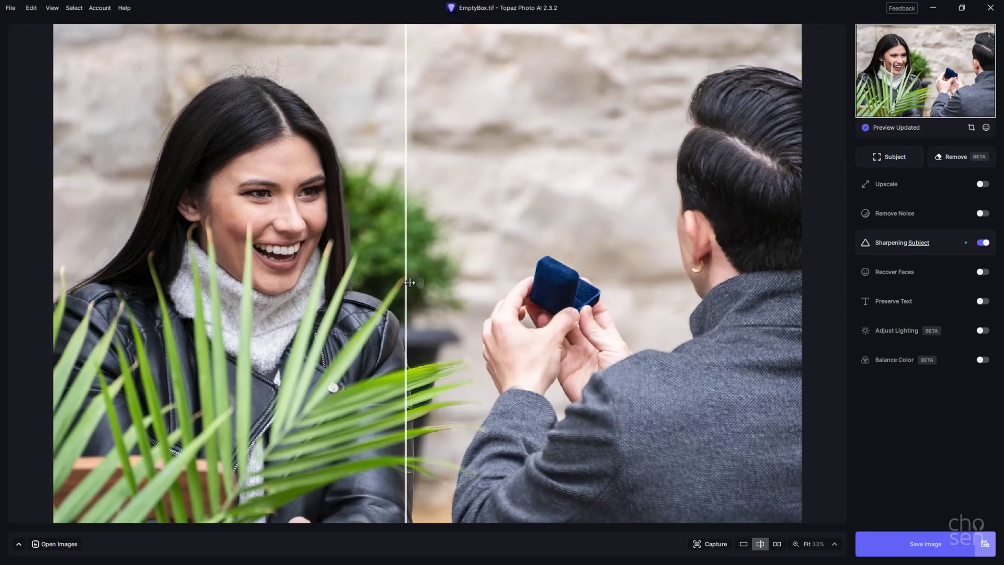
{"action": "left_click", "coordinate": [565, 305]}
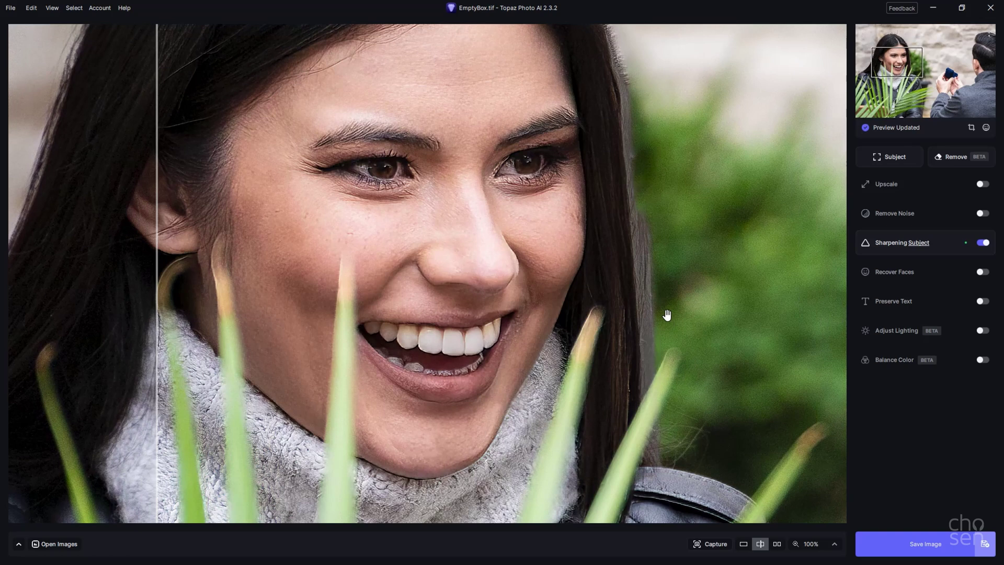
{"action": "left_click", "coordinate": [566, 331]}
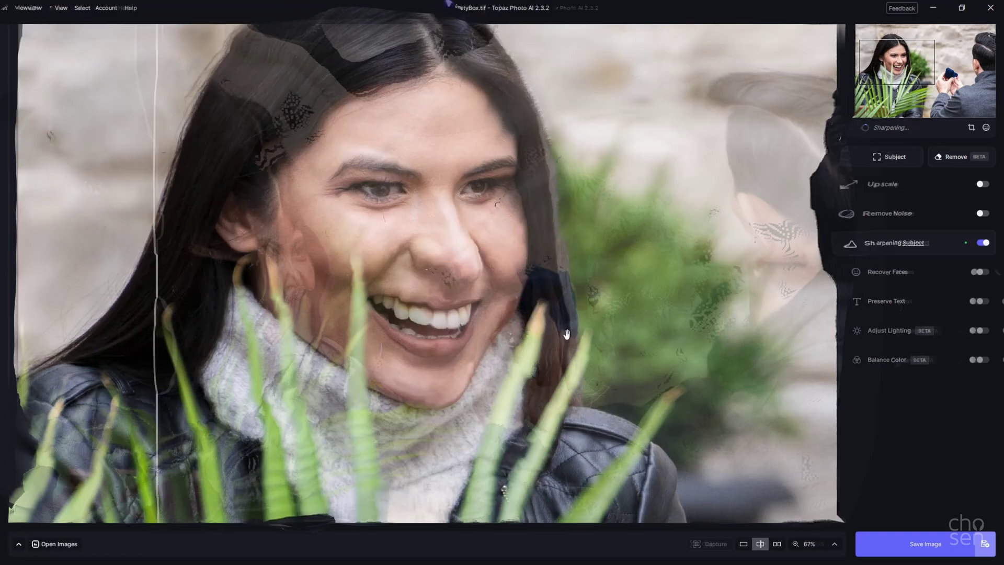
{"action": "left_click", "coordinate": [235, 222]}
{"action": "left_click_drag", "start_coordinate": [267, 241], "coordinate": [773, 331]}
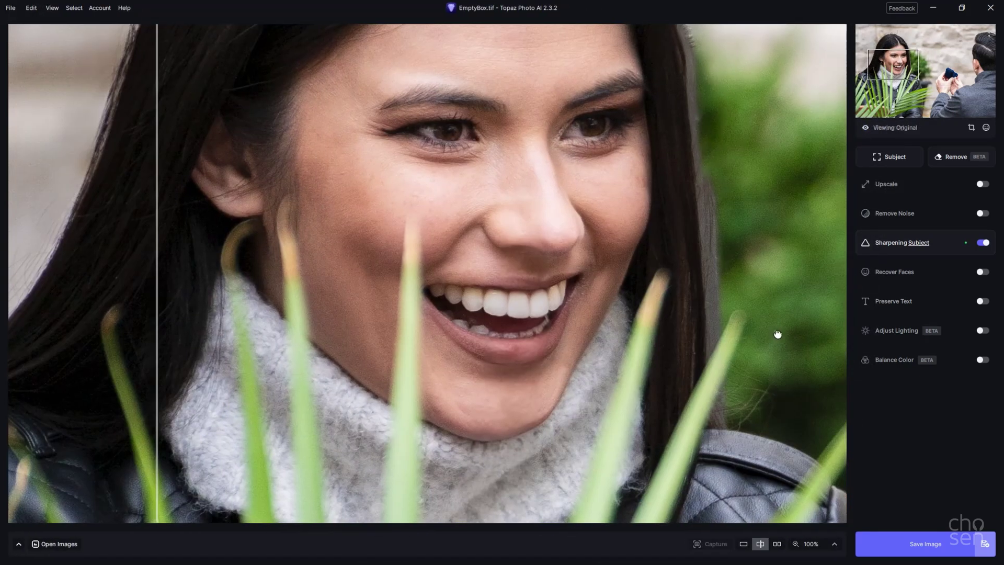
- Switch the couple's sharpening to the Standard model (Strength 73, Minor Denoise 8)
{"action": "left_click", "coordinate": [866, 245]}
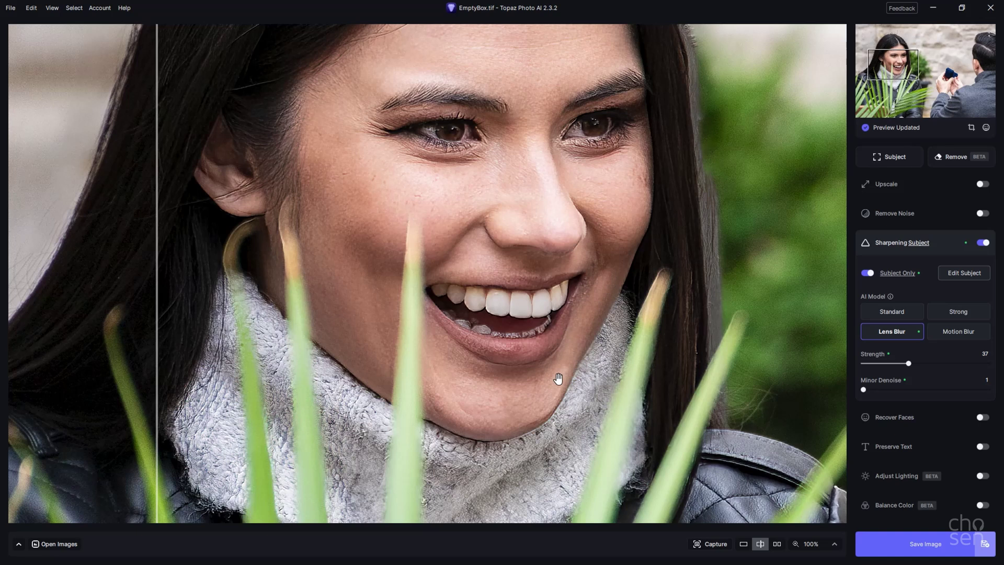
{"action": "left_click", "coordinate": [904, 311]}
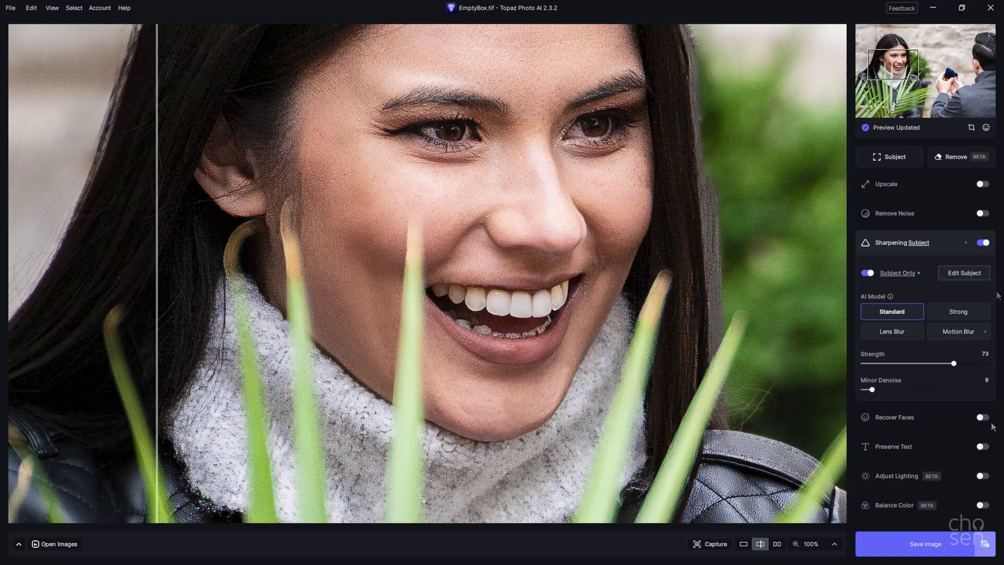
{"action": "left_click", "coordinate": [983, 214]}
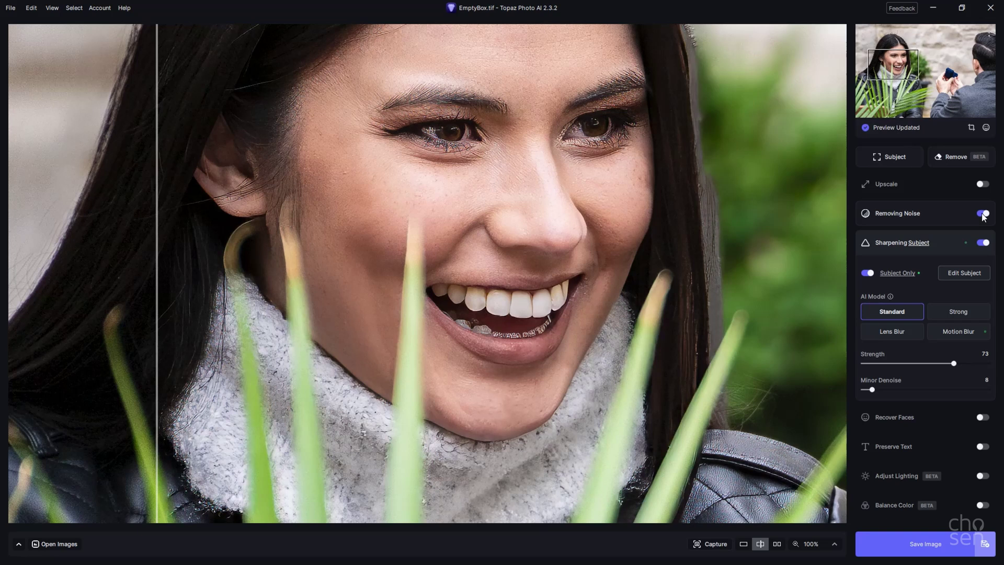
{"action": "key", "text": "ctrl+minus"}
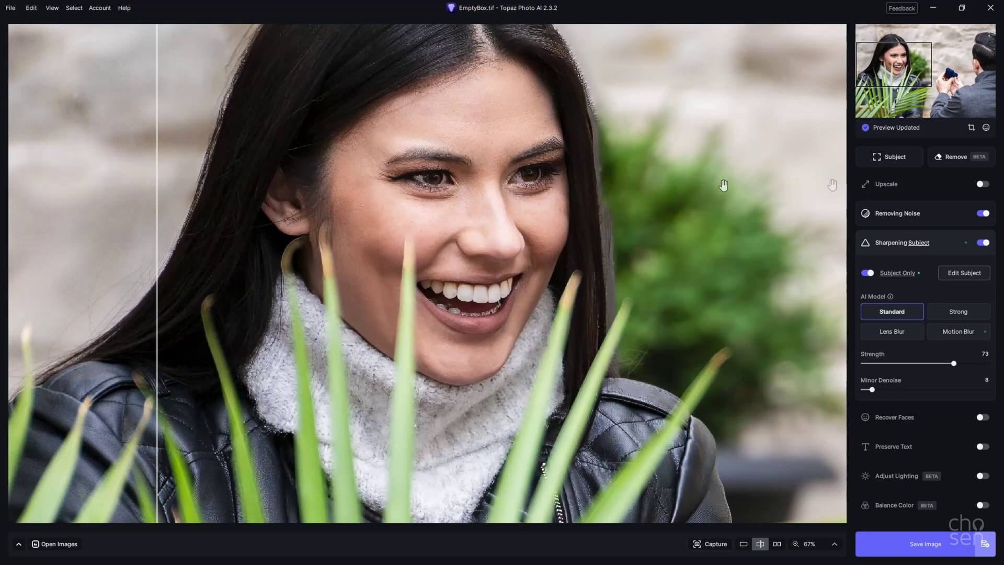
{"action": "left_click", "coordinate": [987, 216]}
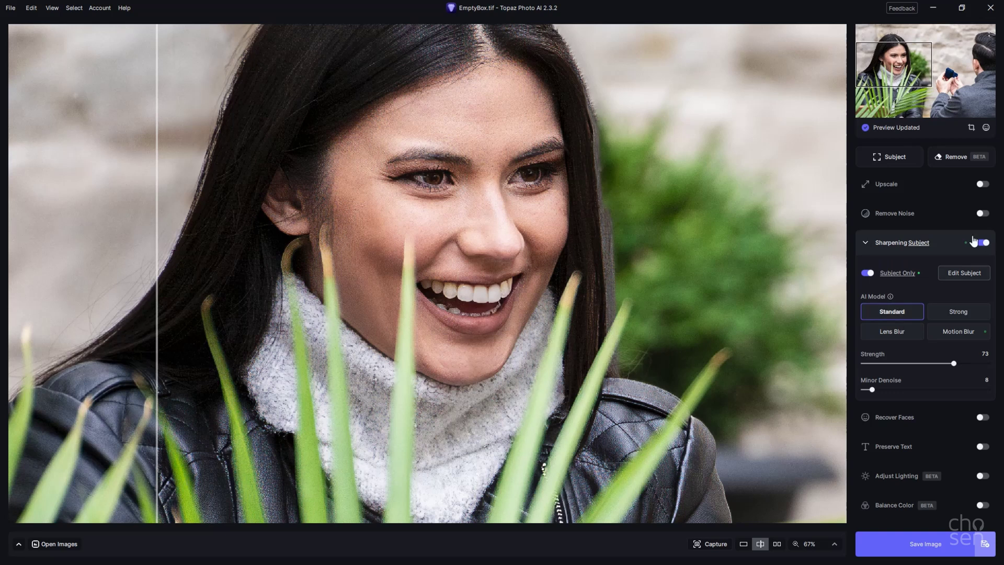
- Switch sharpening to Lens Blur (Strength 37, Minor Denoise 1) and review the comparison zoomed out
{"action": "left_click", "coordinate": [900, 332]}
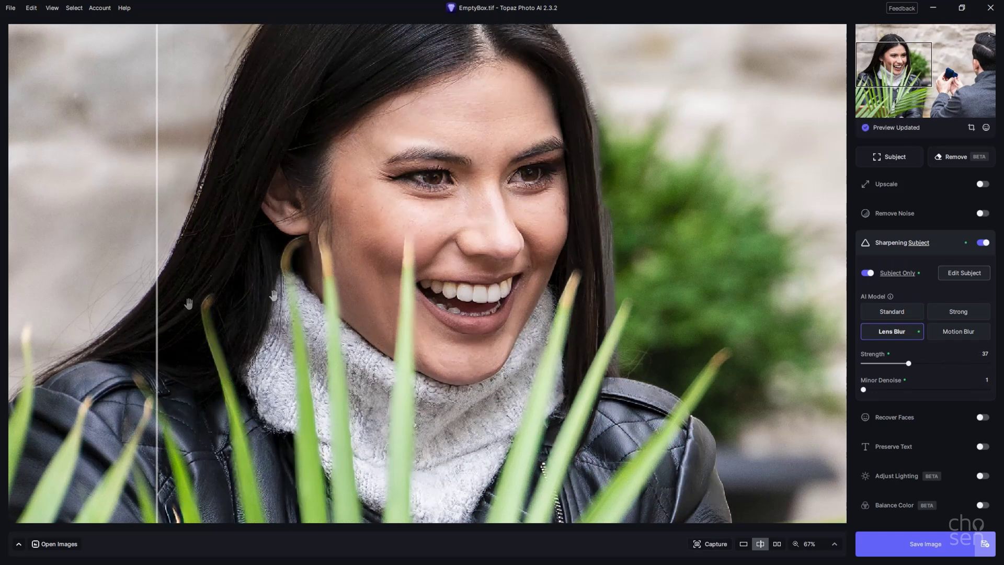
{"action": "left_click_drag", "start_coordinate": [157, 307], "coordinate": [236, 300]}
{"action": "scroll", "coordinate": [440, 305], "scroll_direction": "down", "scroll_amount": 1}
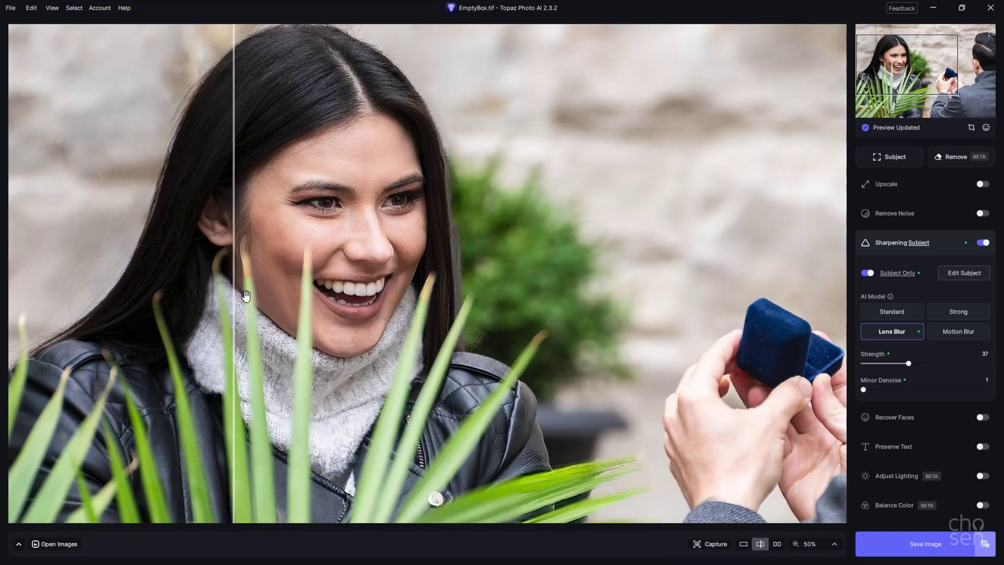
- Turn on Recover Faces for the couple and inspect the recovered face close up
{"action": "left_click", "coordinate": [983, 417]}
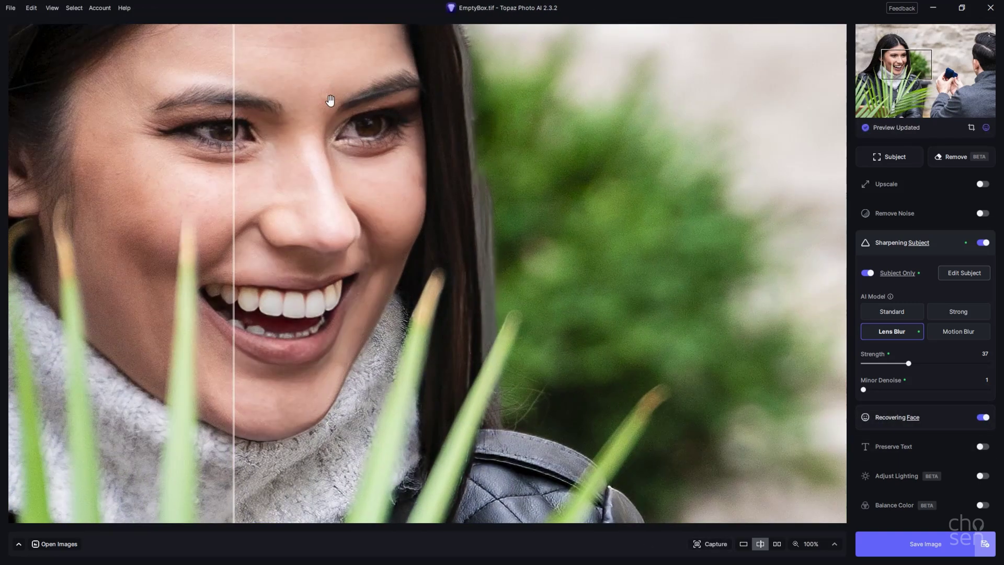
{"action": "left_click_drag", "start_coordinate": [330, 101], "coordinate": [627, 424]}
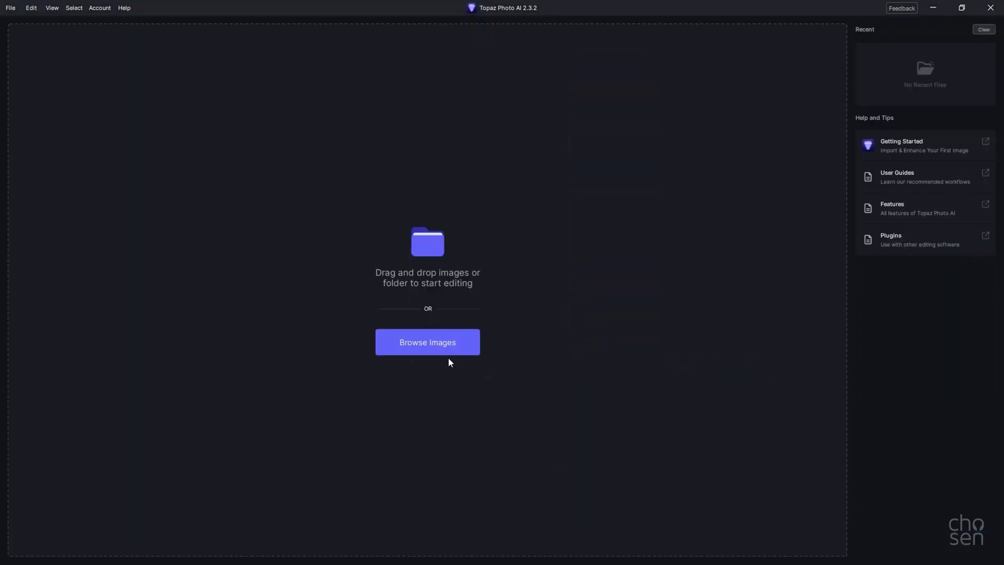
- Open the aurora photo CarHeadlights.tif from the image browser for editing
{"action": "left_click", "coordinate": [436, 341]}
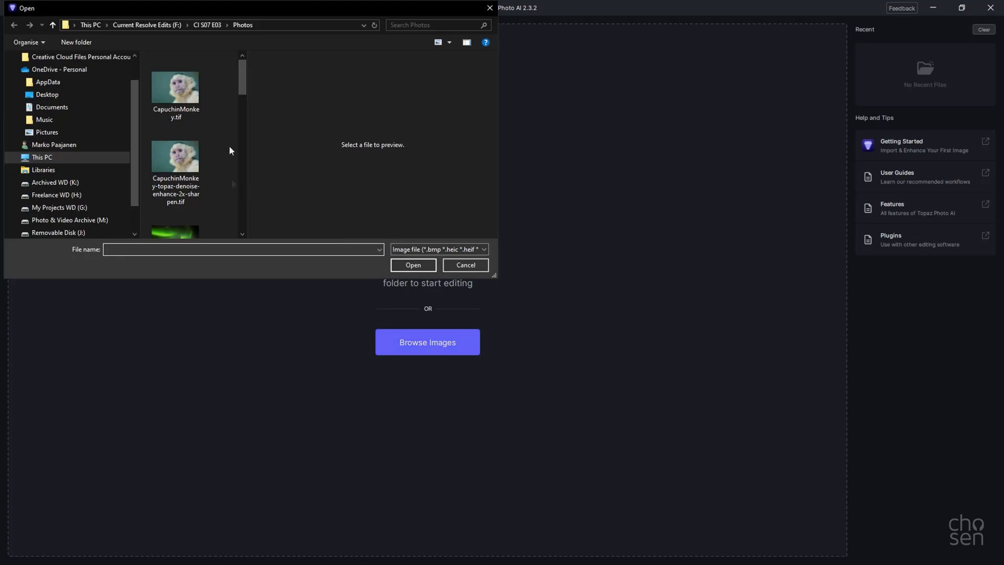
{"action": "left_click_drag", "start_coordinate": [241, 89], "coordinate": [240, 110]}
{"action": "left_click", "coordinate": [176, 99]}
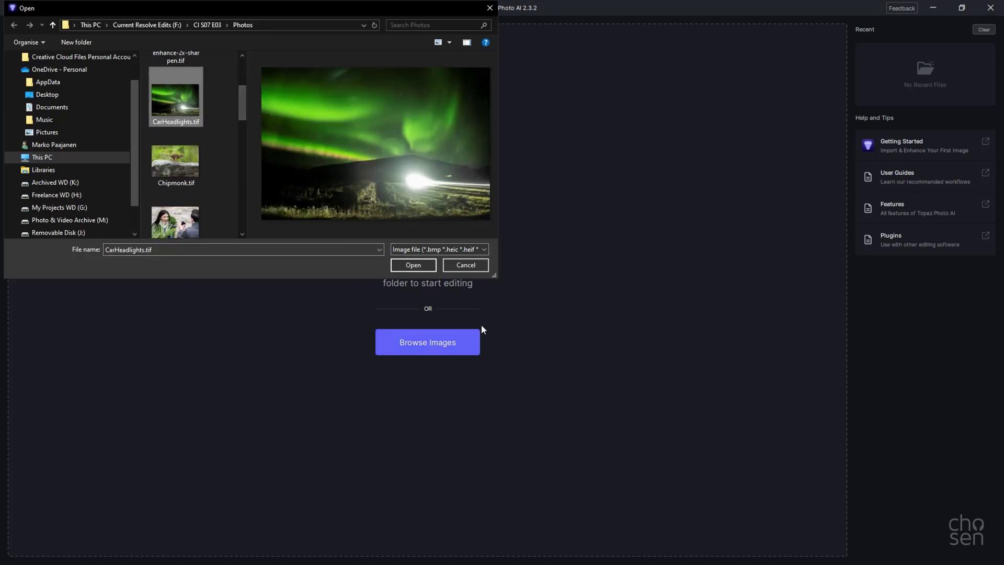
{"action": "left_click", "coordinate": [419, 267]}
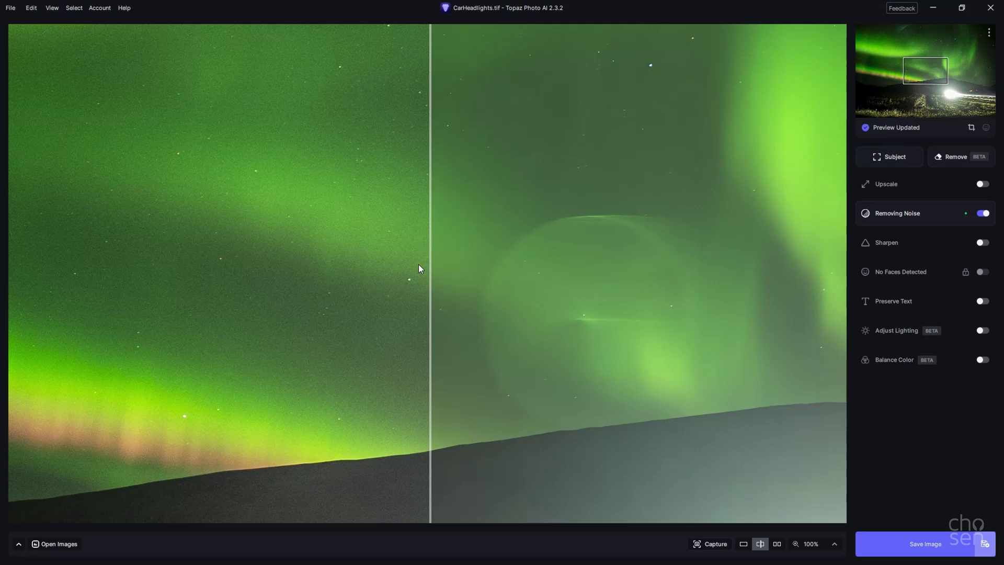
- Compare the aurora preview, then enable 2x High Fidelity (v2) upscaling to 9924 × 6616
{"action": "scroll", "coordinate": [525, 281], "scroll_direction": "down", "scroll_amount": 5}
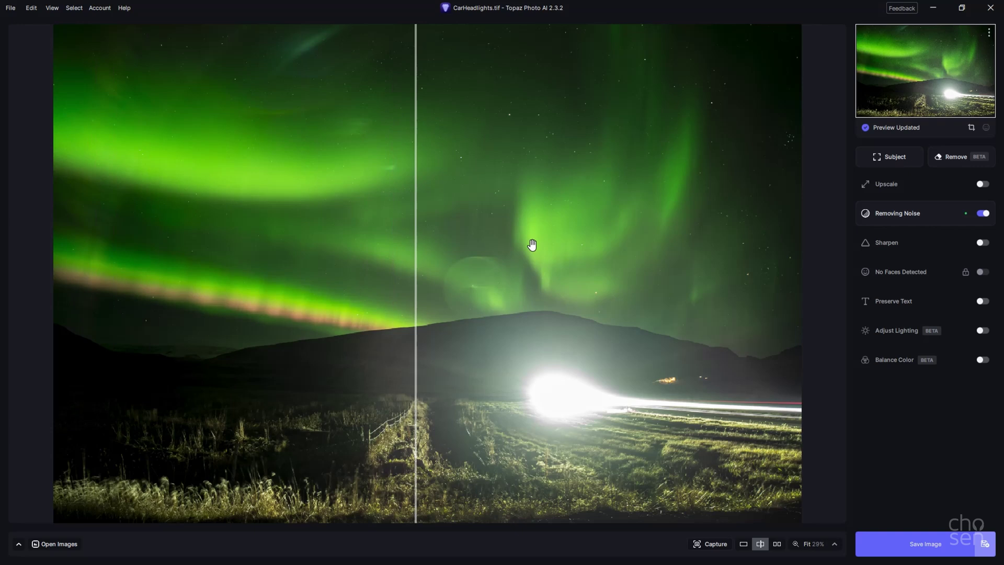
{"action": "left_click_drag", "start_coordinate": [419, 224], "coordinate": [448, 233]}
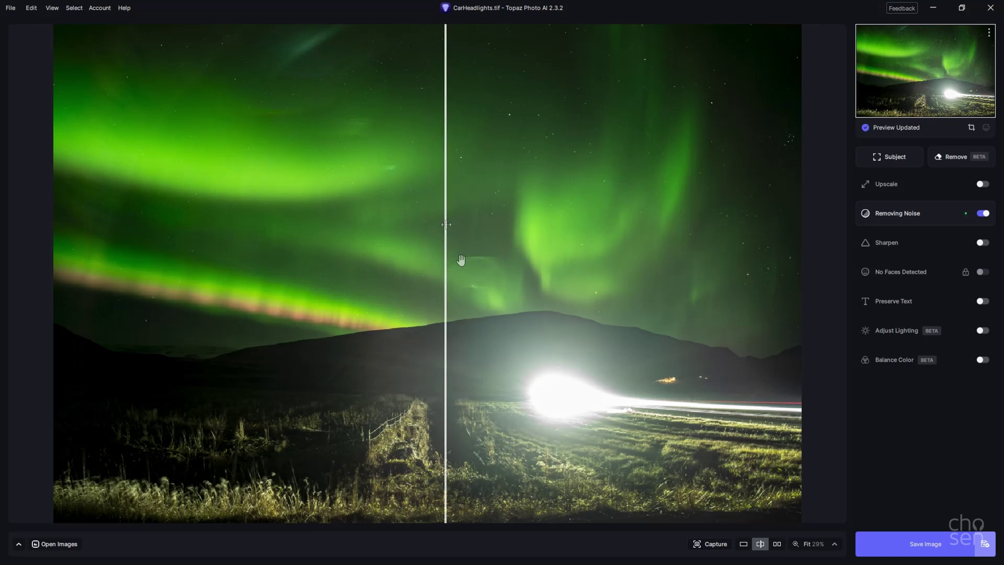
{"action": "left_click", "coordinate": [886, 184]}
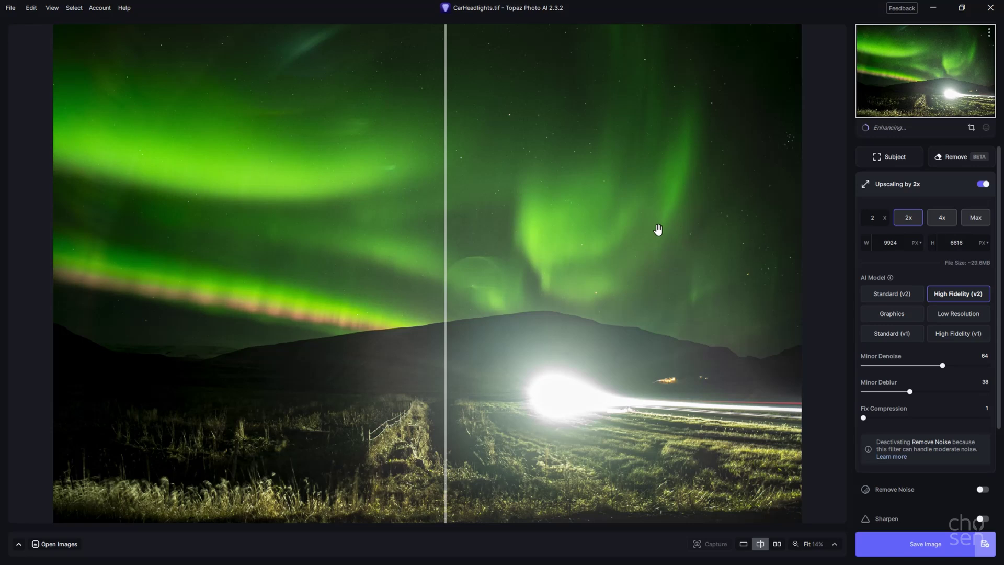